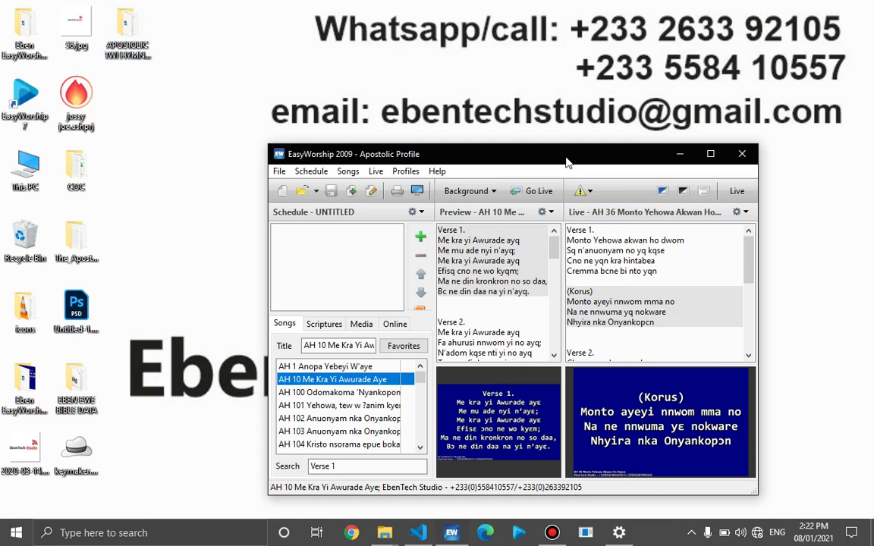
pyautogui.moveTo(568, 148); pyautogui.dragTo(564, 239)
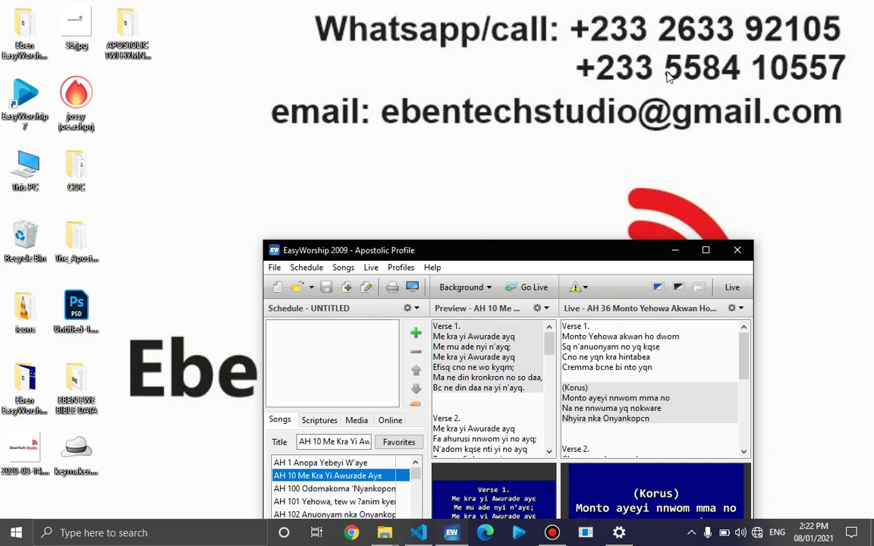
pyautogui.moveTo(547, 256); pyautogui.dragTo(582, 134)
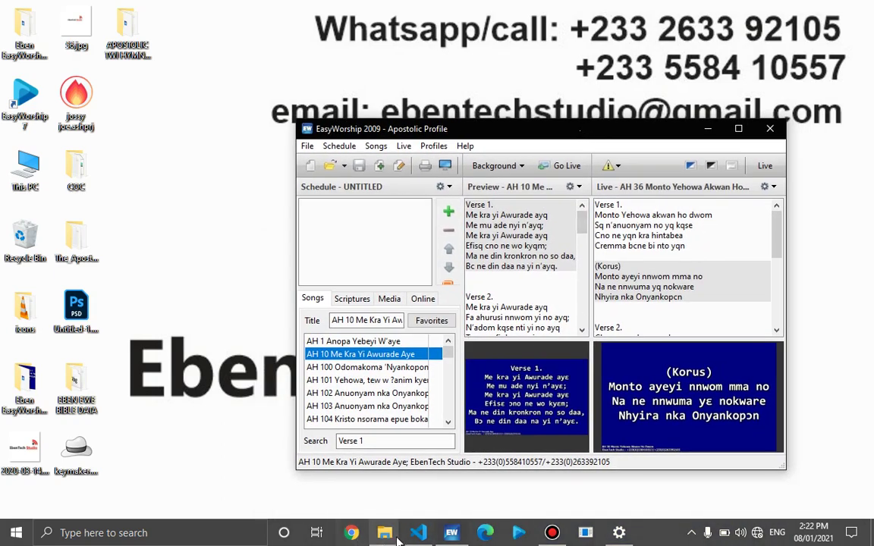
pyautogui.moveTo(496, 139); pyautogui.dragTo(544, 152)
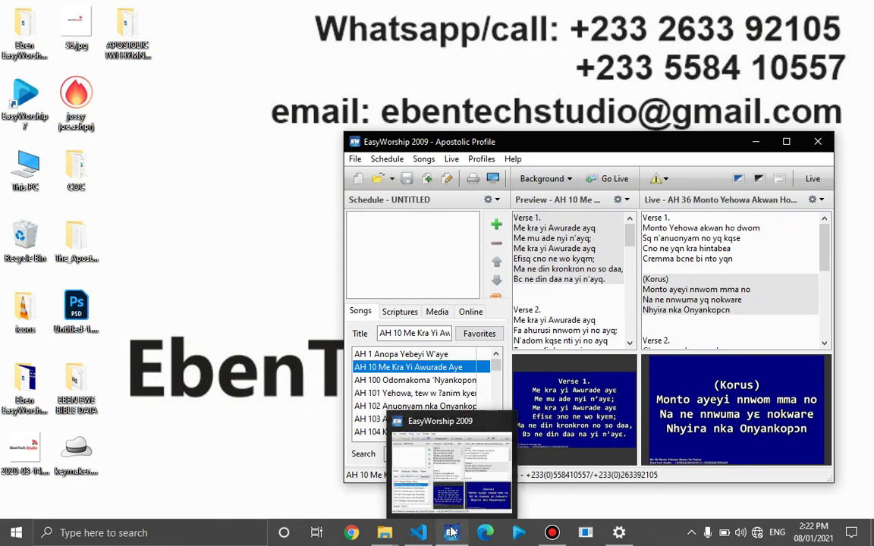
# - Place the APOSTOLIC TWI HYMN_08-01-2020 folder beside EasyWorship 2009 and load tryAPOSTOLIC TWI HYMN_08-01-2020.ews into the Apostolic profile's schedule
pyautogui.moveTo(390, 533)
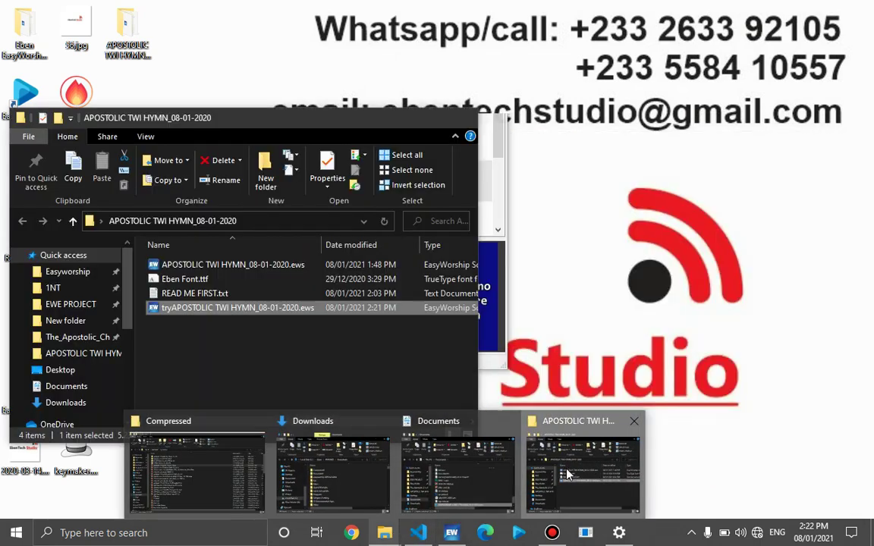
pyautogui.click(583, 466)
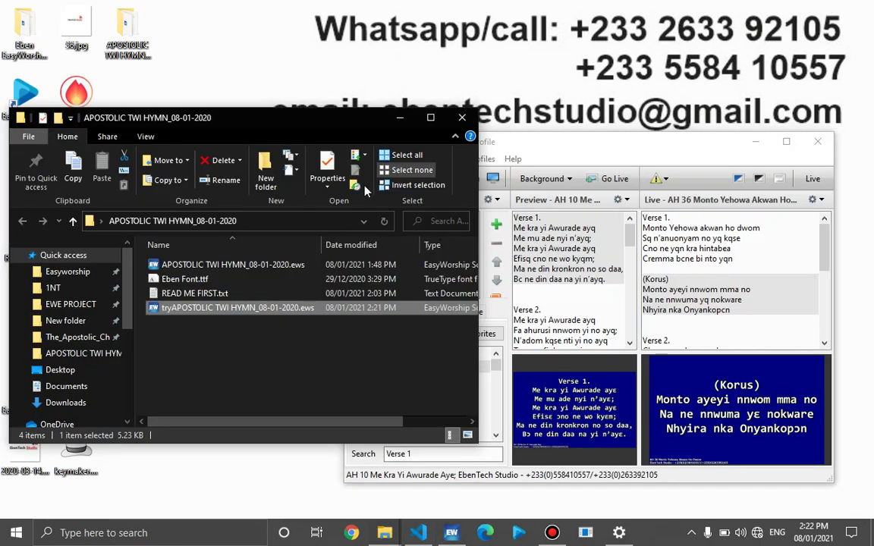
pyautogui.click(204, 280)
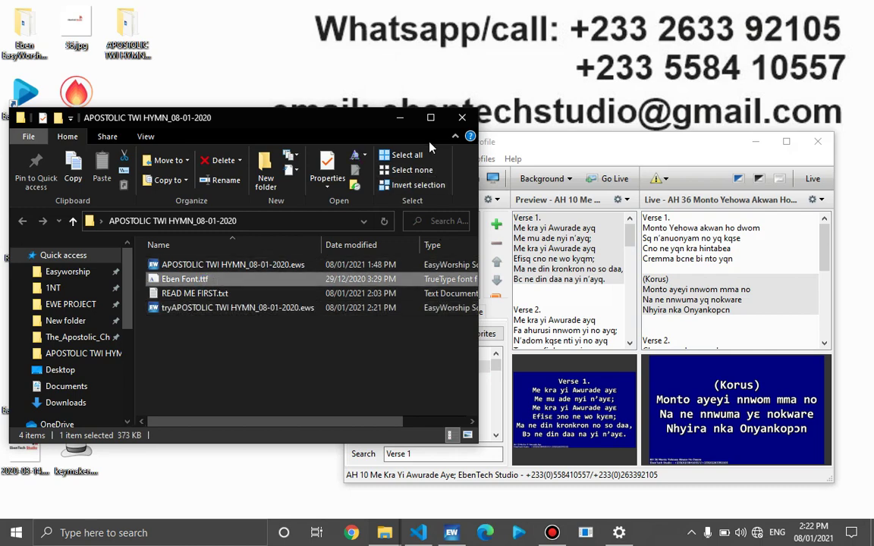
pyautogui.moveTo(514, 149); pyautogui.dragTo(574, 140)
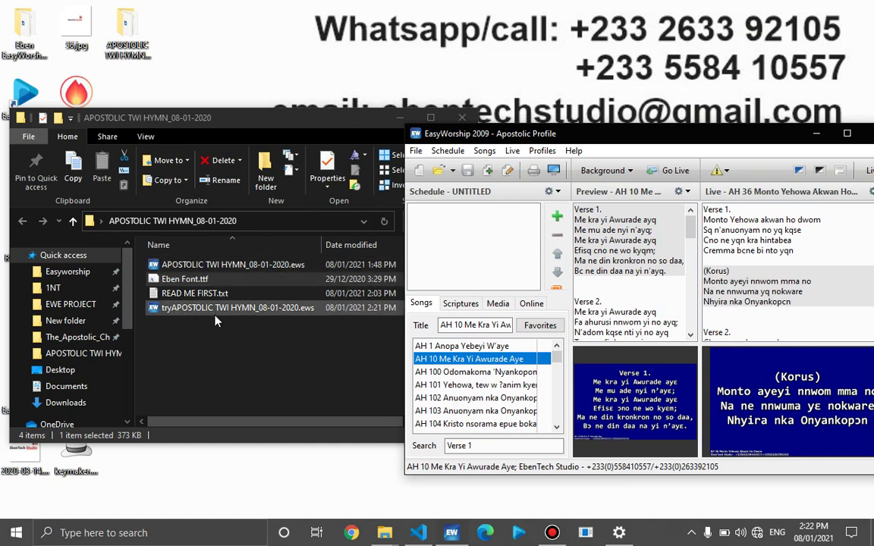
pyautogui.click(236, 311)
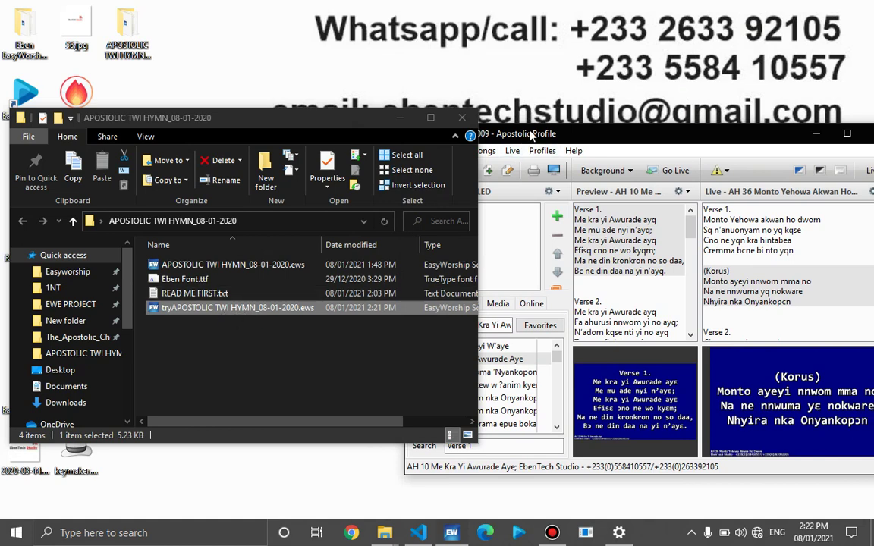
pyautogui.click(483, 135)
pyautogui.click(224, 265)
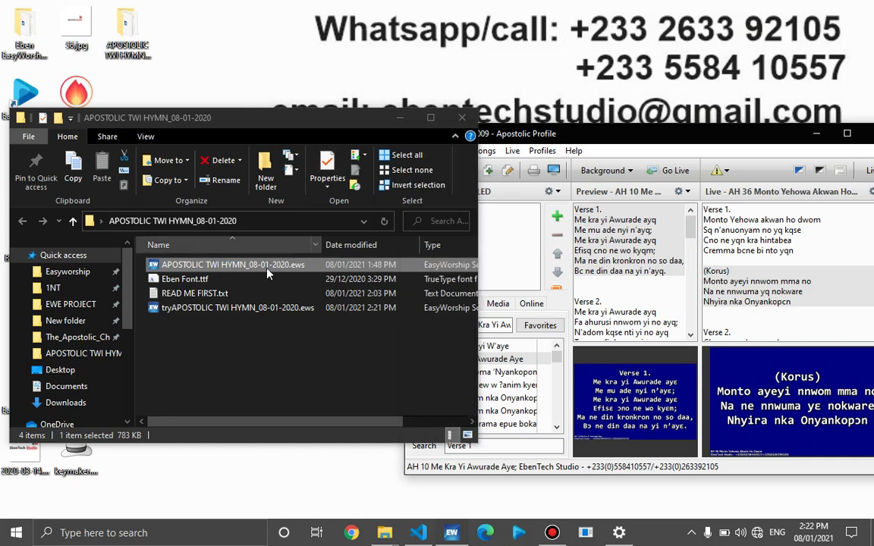
pyautogui.click(236, 308)
pyautogui.moveTo(311, 133); pyautogui.dragTo(212, 157)
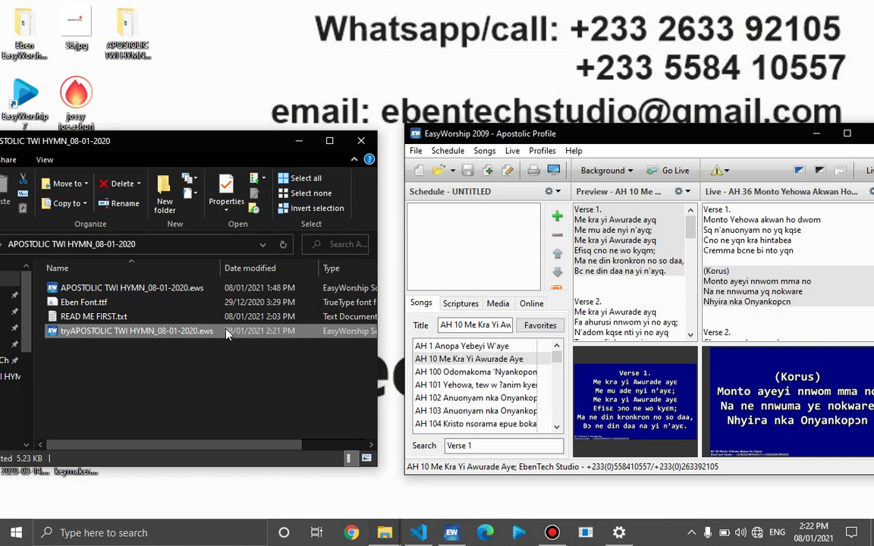
pyautogui.moveTo(226, 334); pyautogui.dragTo(468, 240)
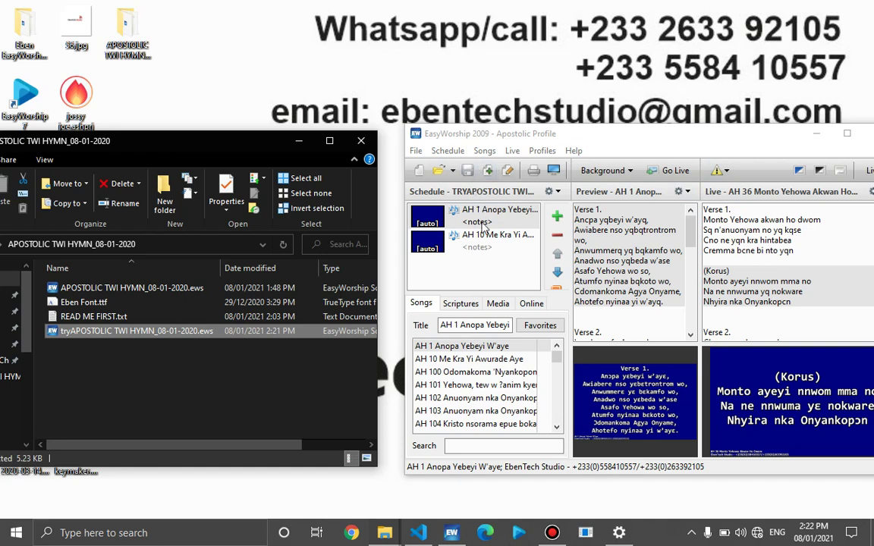
# - Switch EasyWorship 2009 to the Try Demo profile and load tryAPOSTOLIC TWI HYMN_08-01-2020.ews into its schedule
pyautogui.click(541, 151)
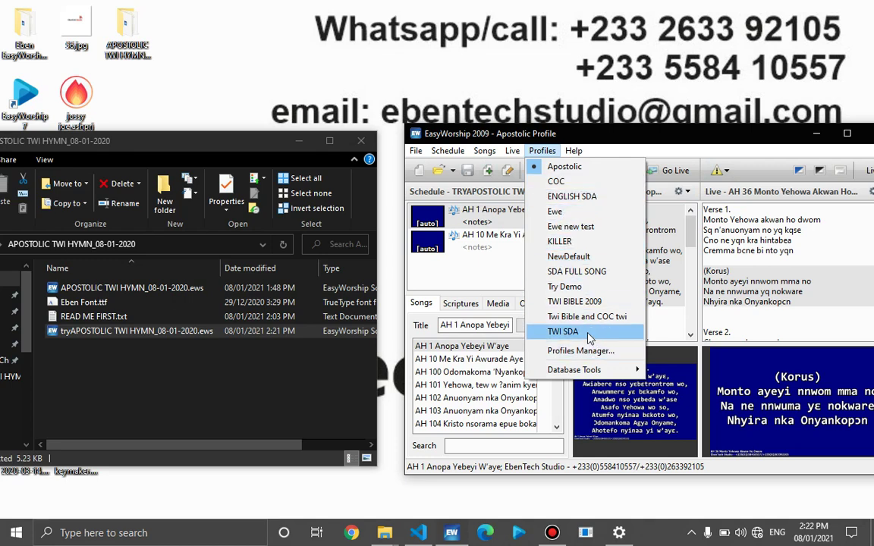
pyautogui.click(564, 286)
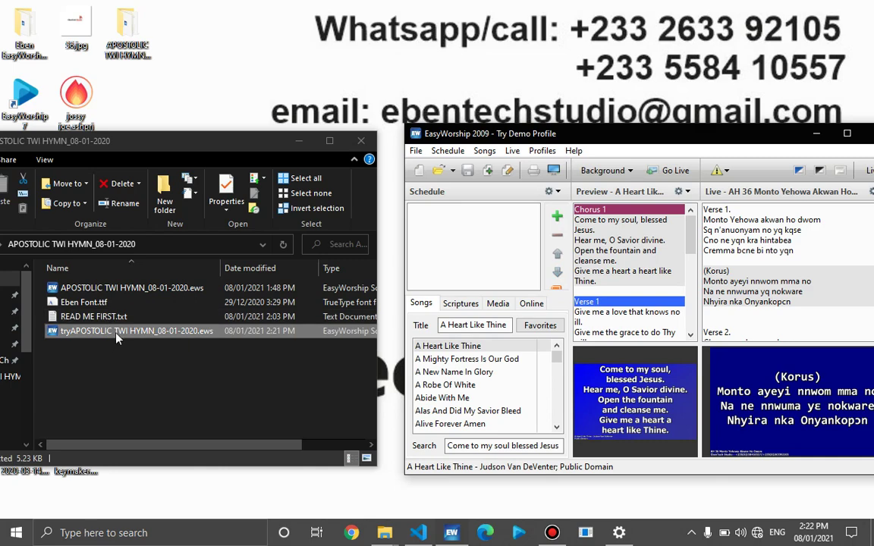
pyautogui.moveTo(116, 339); pyautogui.dragTo(429, 241)
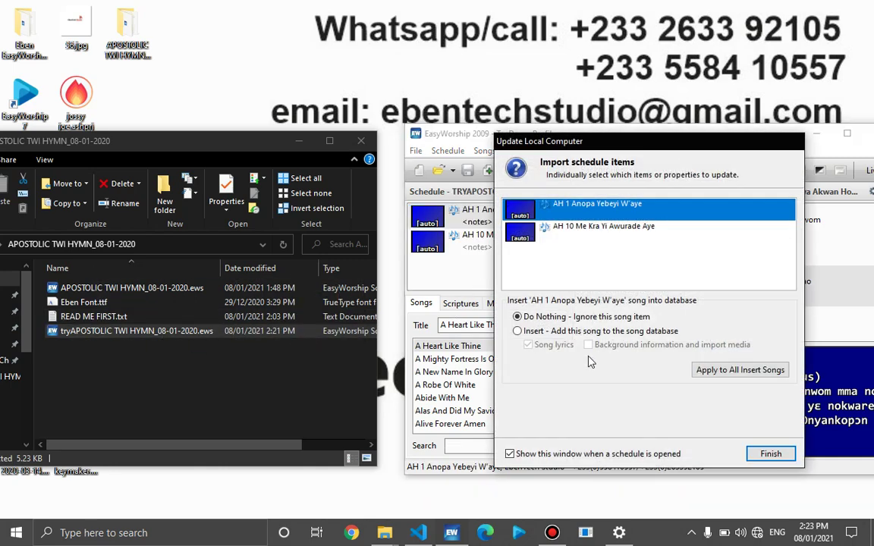
# - Insert all the imported schedule songs into the song database with their lyrics and finish the import
pyautogui.click(522, 331)
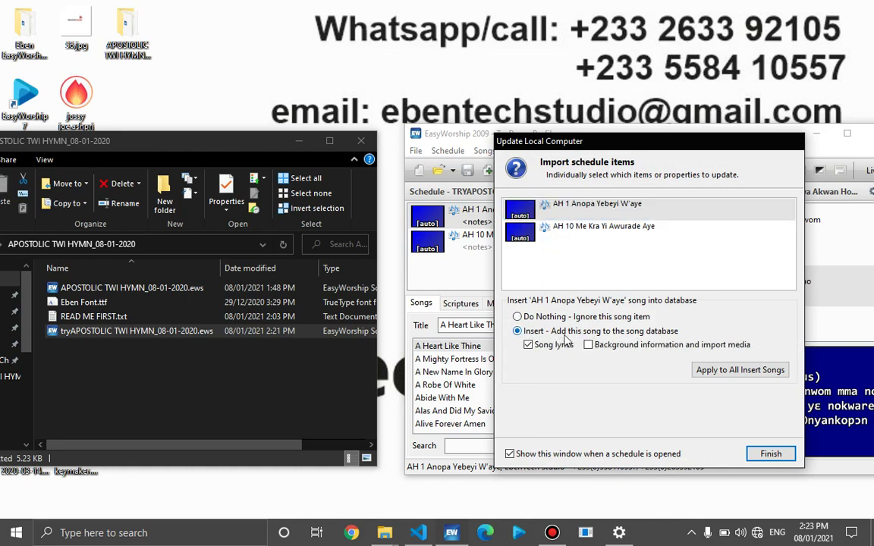
pyautogui.click(714, 373)
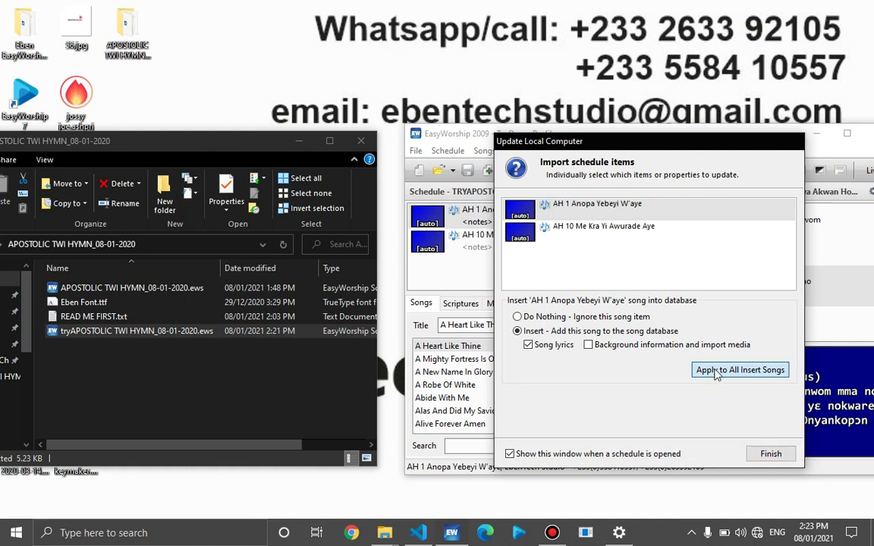
pyautogui.click(766, 455)
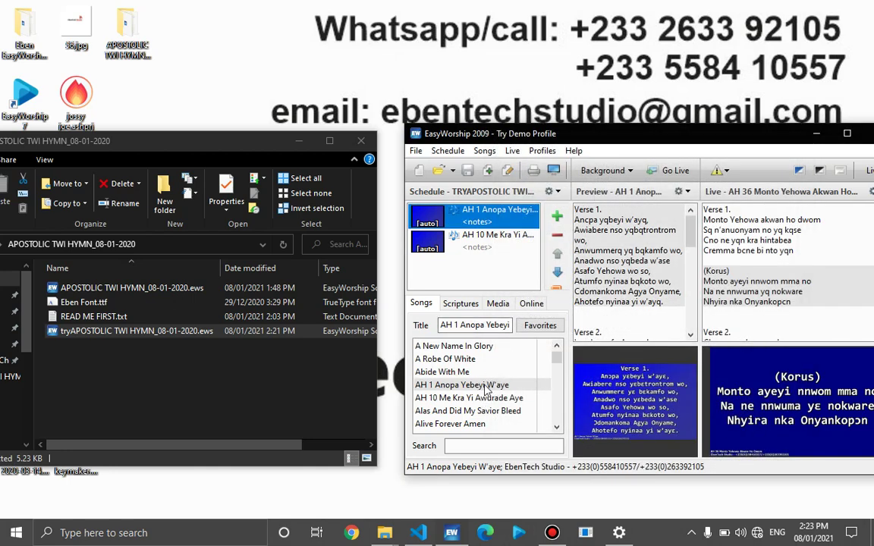
# - Turn on the live output and present the song AH 10 Me Kra Yi Awurade Aye, found by its title
pyautogui.moveTo(769, 134); pyautogui.dragTo(641, 139)
pyautogui.click(740, 177)
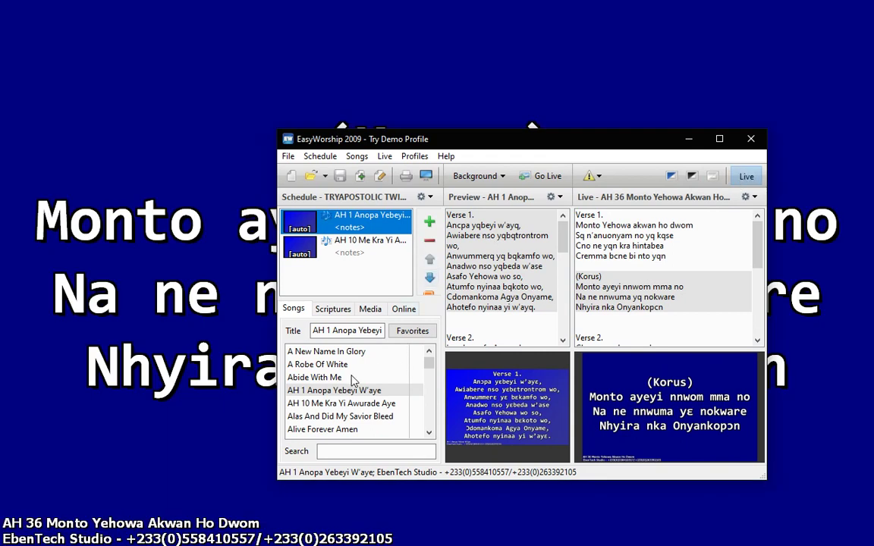
pyautogui.click(330, 331)
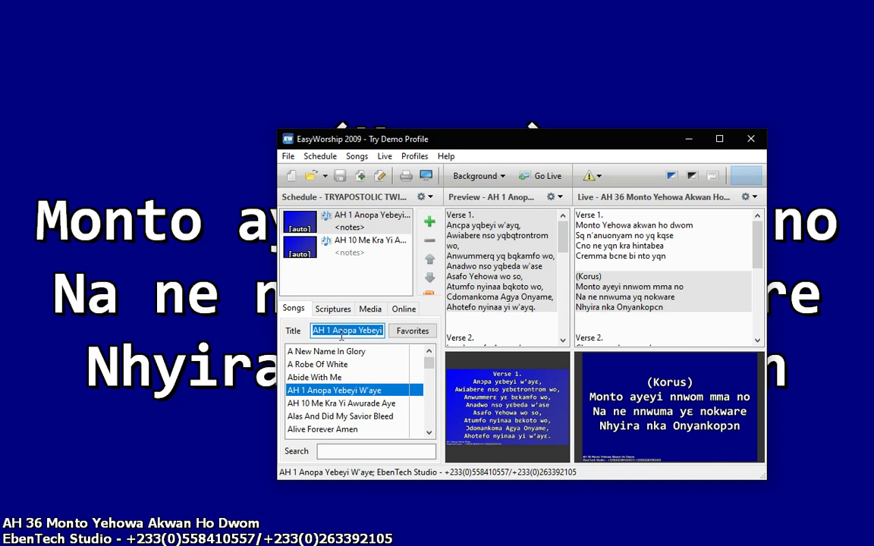
pyautogui.write('AH 10')
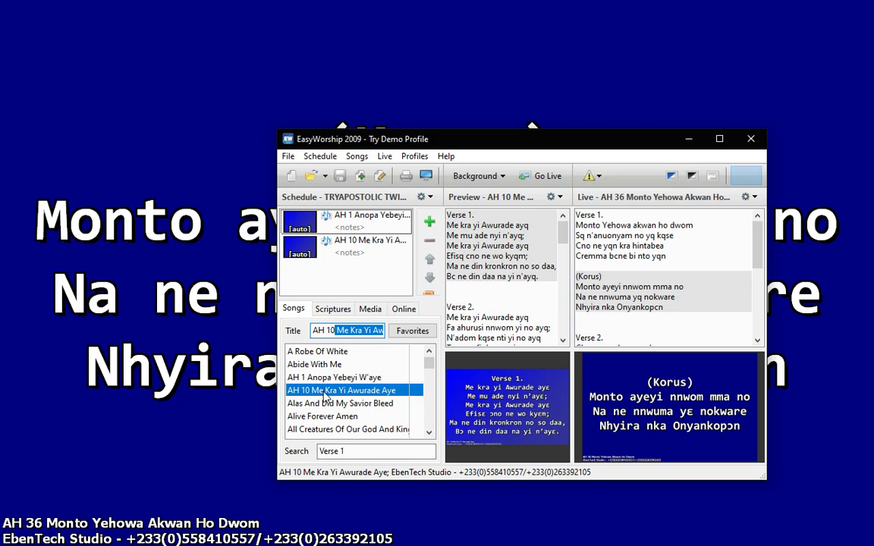
pyautogui.doubleClick(468, 250)
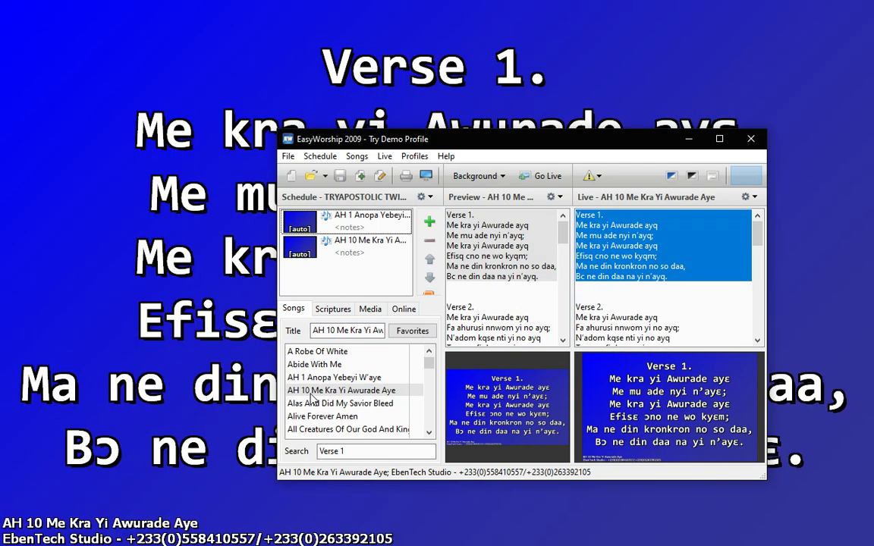
# - Send Verse 2 of AH 10 Me Kra Yi Awurade Aye live, view it on the output, and look through the remaining verses
pyautogui.moveTo(425, 141); pyautogui.dragTo(446, 136)
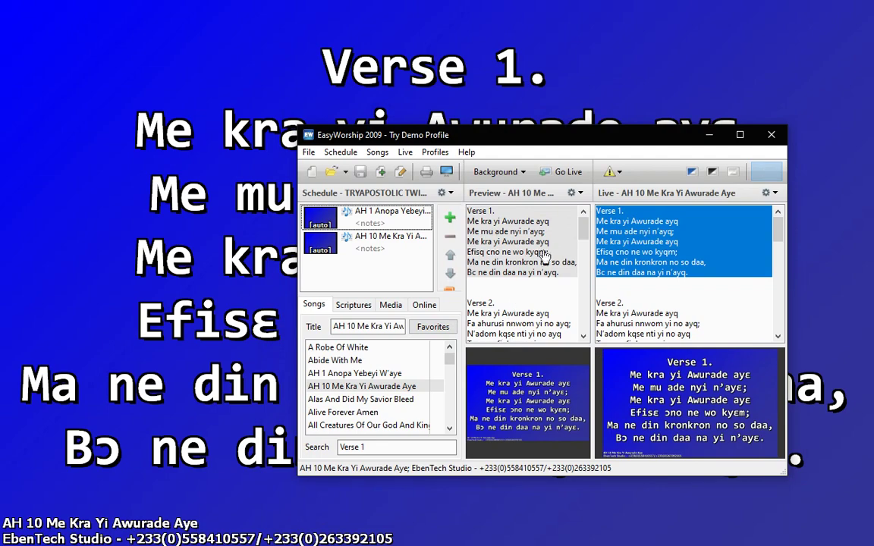
pyautogui.doubleClick(531, 331)
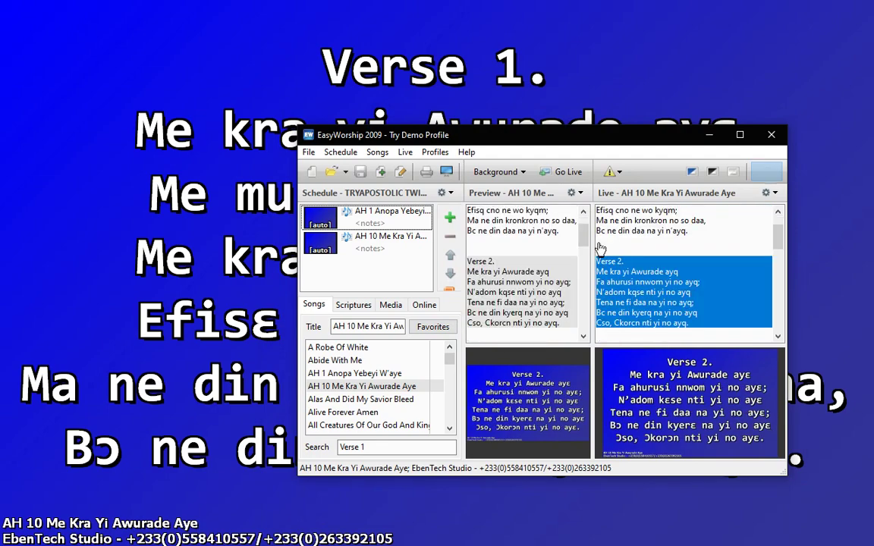
pyautogui.moveTo(569, 137); pyautogui.dragTo(510, 522)
pyautogui.moveTo(515, 472); pyautogui.dragTo(517, 141)
pyautogui.moveTo(536, 235); pyautogui.dragTo(533, 294)
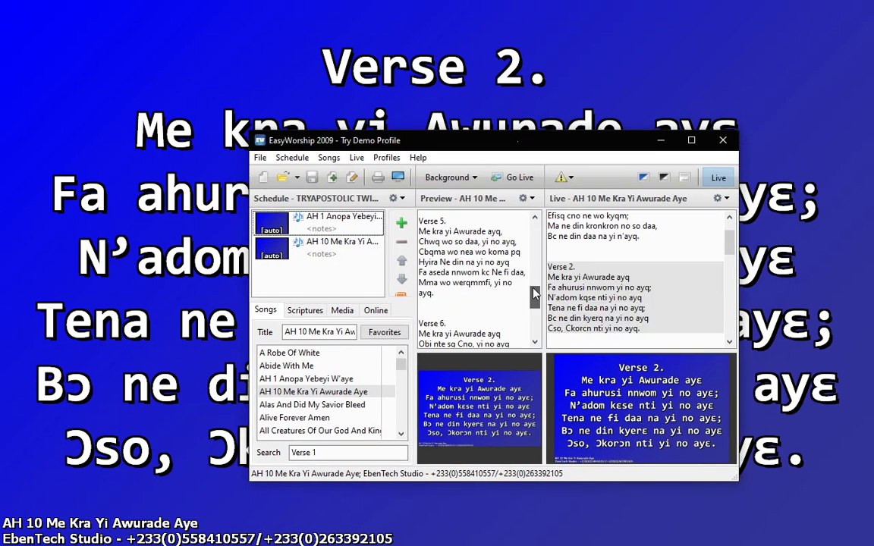
# - Turn off the live output and close EasyWorship 2009
pyautogui.click(718, 177)
pyautogui.click(723, 141)
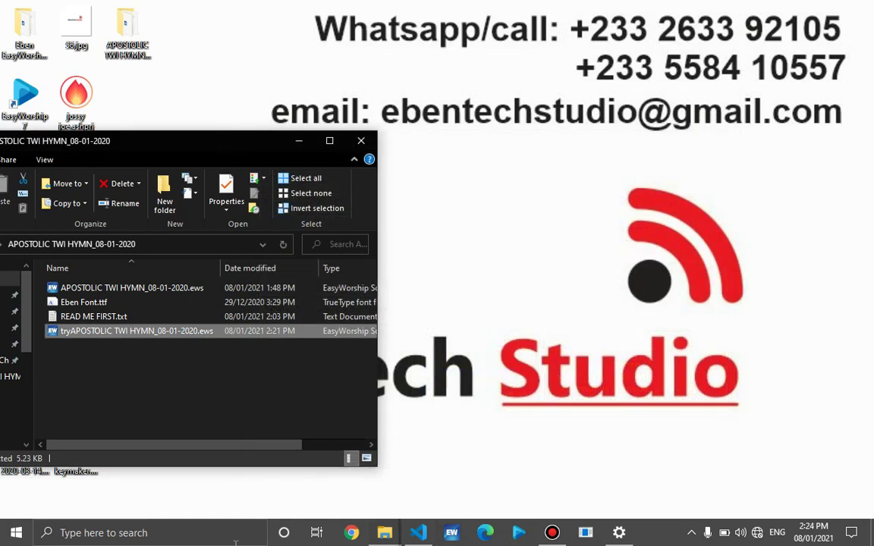
# - Launch EasyWorship 6 and arrange its window beside the APOSTOLIC TWI HYMN_08-01-2020 folder
pyautogui.click(531, 537)
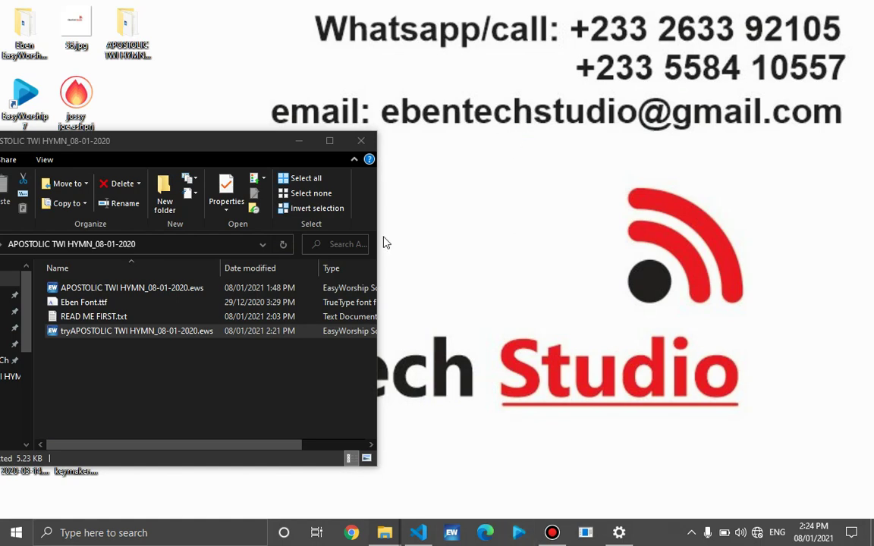
pyautogui.moveTo(197, 143); pyautogui.dragTo(257, 156)
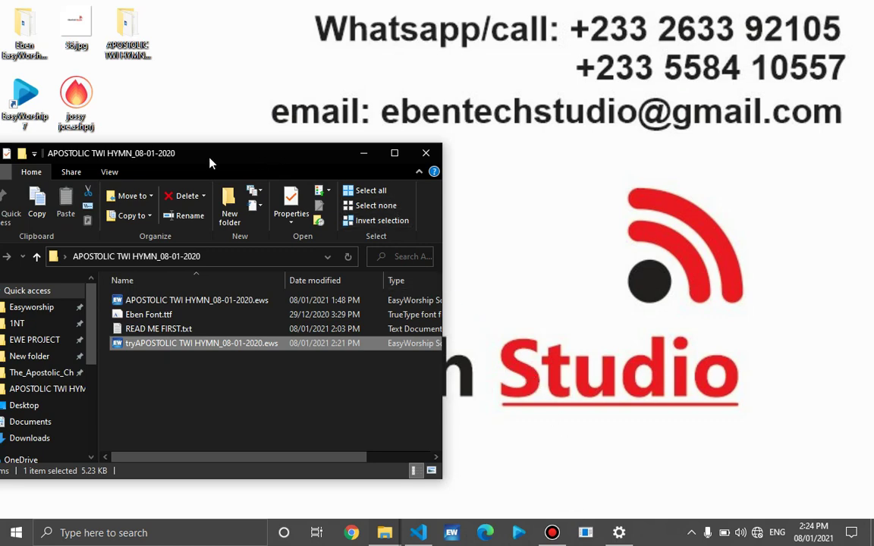
pyautogui.moveTo(212, 160); pyautogui.dragTo(234, 162)
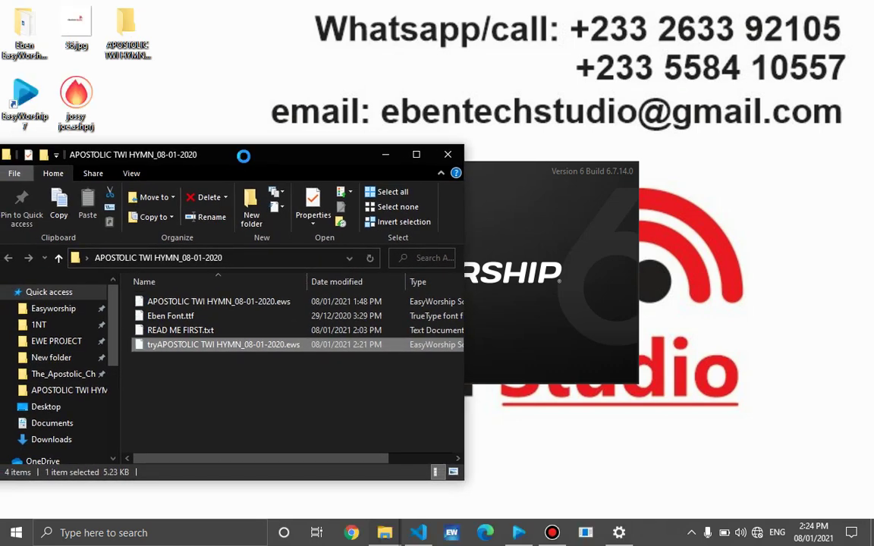
pyautogui.moveTo(234, 162); pyautogui.dragTo(247, 163)
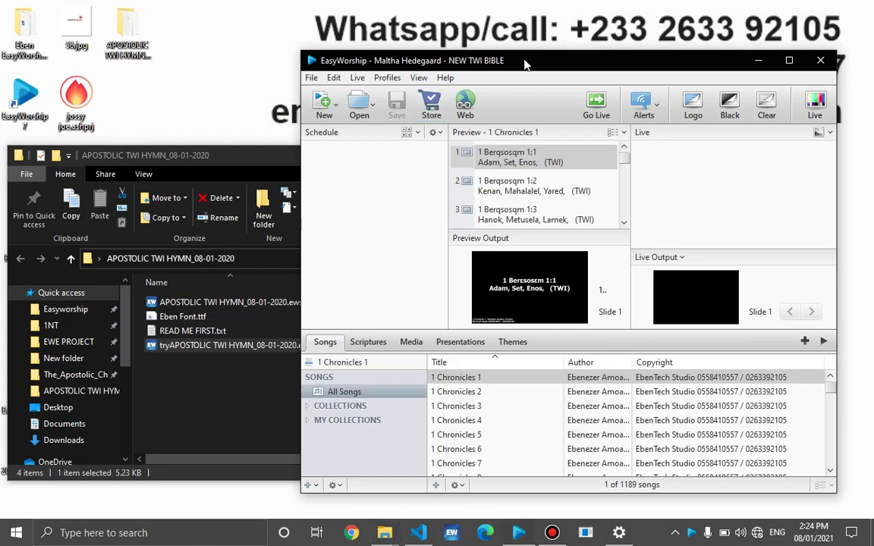
pyautogui.moveTo(552, 70); pyautogui.dragTo(619, 85)
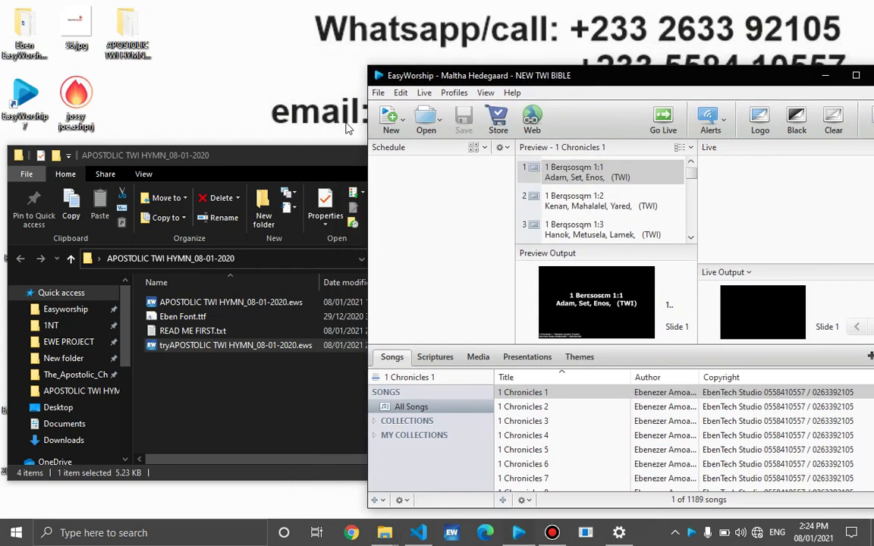
# - Load tryAPOSTOLIC TWI HYMN_08-01-2020.ews from the folder into the EasyWorship 6 schedule
pyautogui.click(258, 148)
pyautogui.click(372, 178)
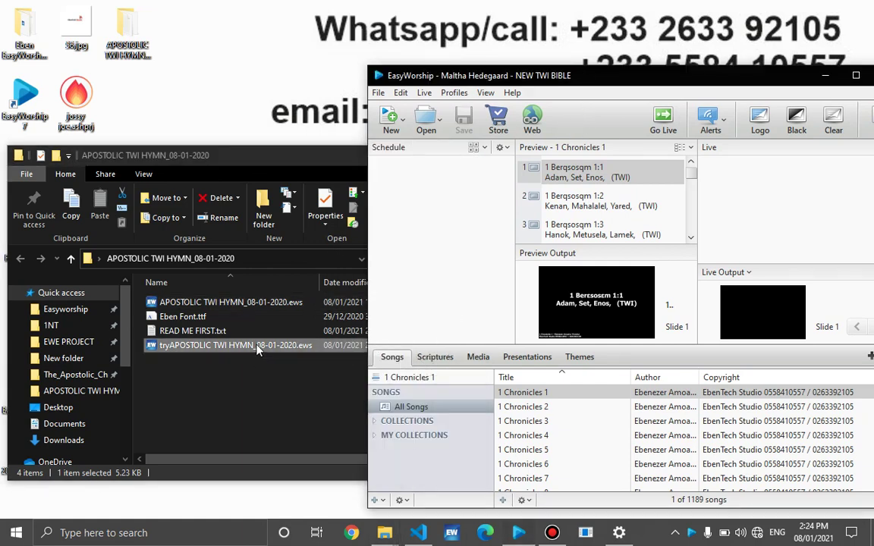
pyautogui.moveTo(256, 349); pyautogui.dragTo(438, 259)
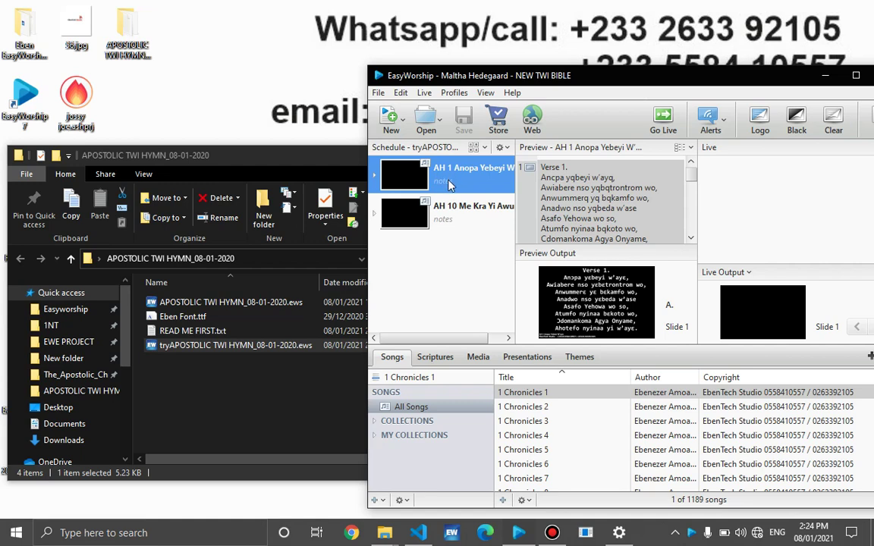
# - Import both schedule songs, AH 1 and AH 10, into the song database through the schedule change check, adding them as lyrics-only resources
pyautogui.hotkey('ctrl', 'a')
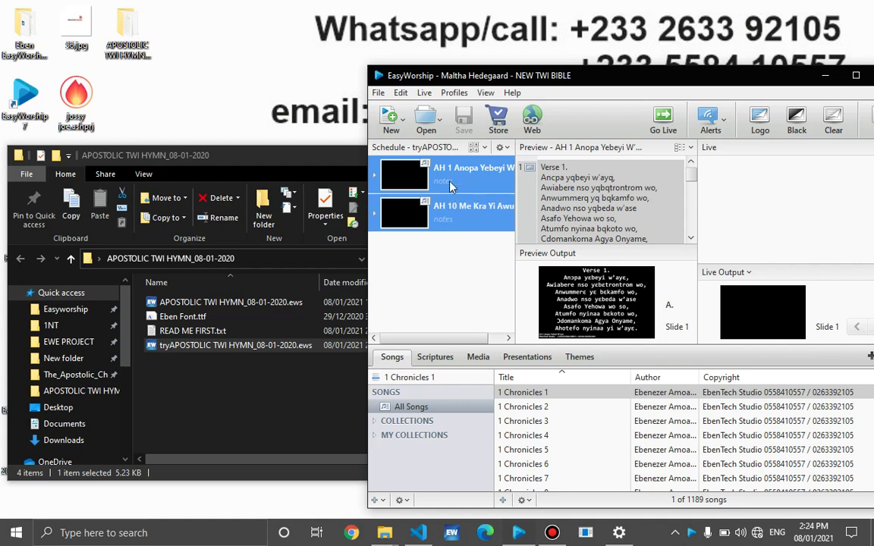
pyautogui.rightClick(450, 187)
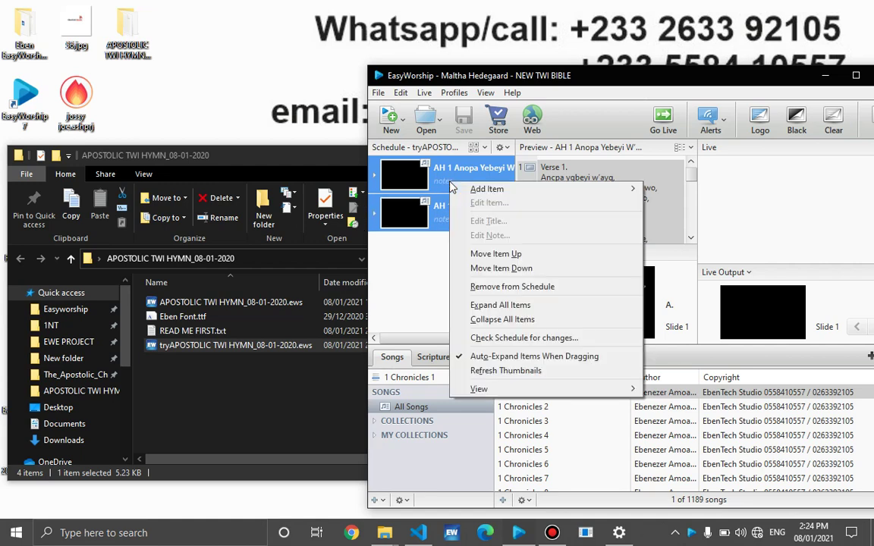
pyautogui.click(494, 338)
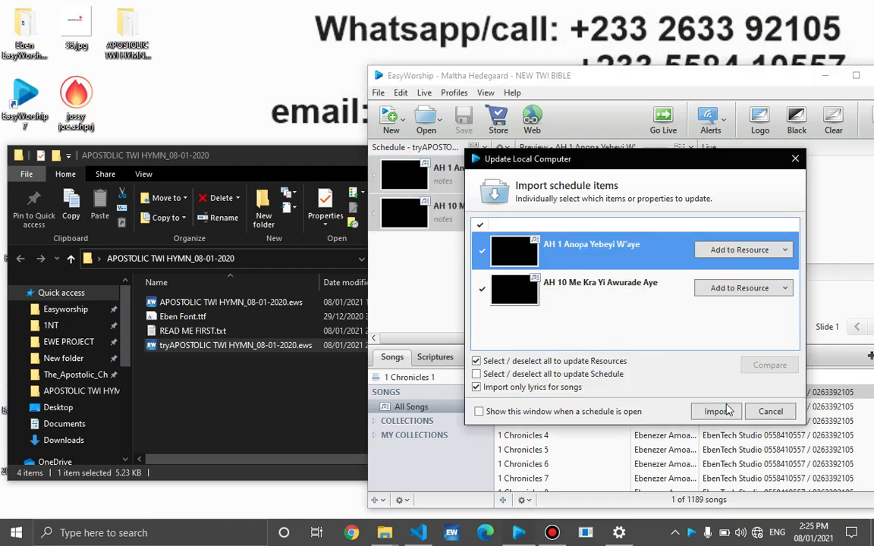
pyautogui.click(717, 414)
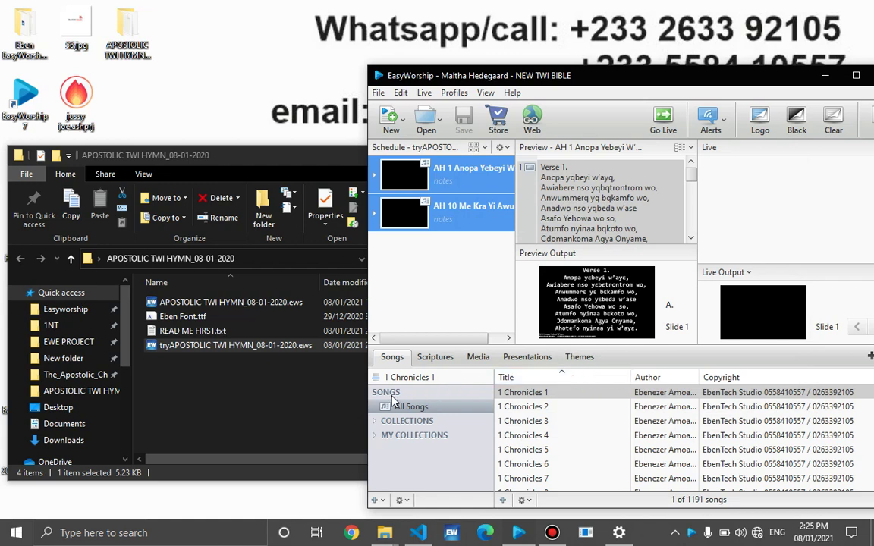
# - Find AH 10 Me Kra Yi Awurade Aye by title in the song database and add it to the schedule
pyautogui.click(410, 380)
pyautogui.click(410, 378)
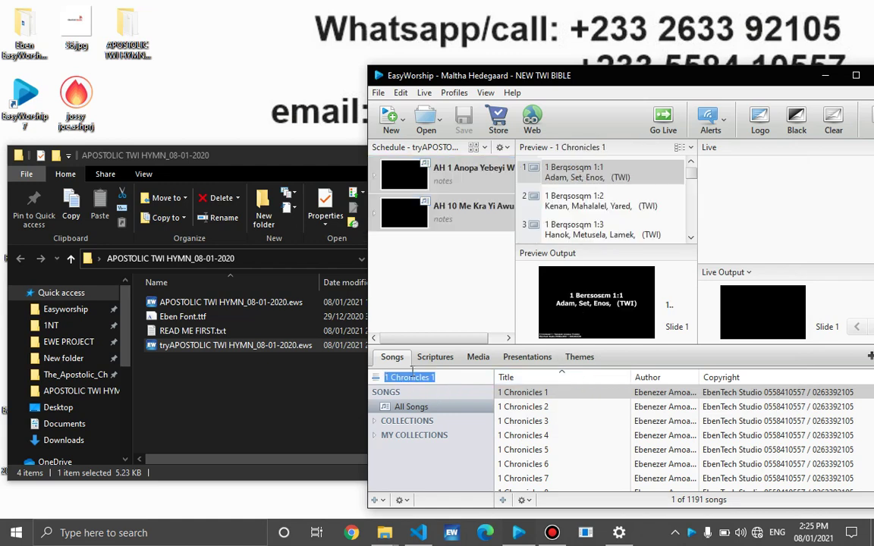
pyautogui.write('AH 10 Me Kra Yi Awurade A')
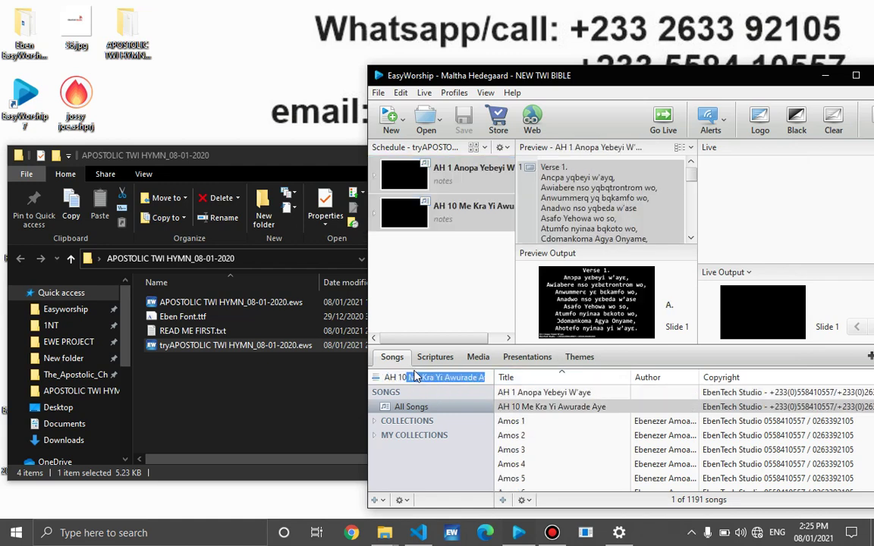
pyautogui.doubleClick(603, 409)
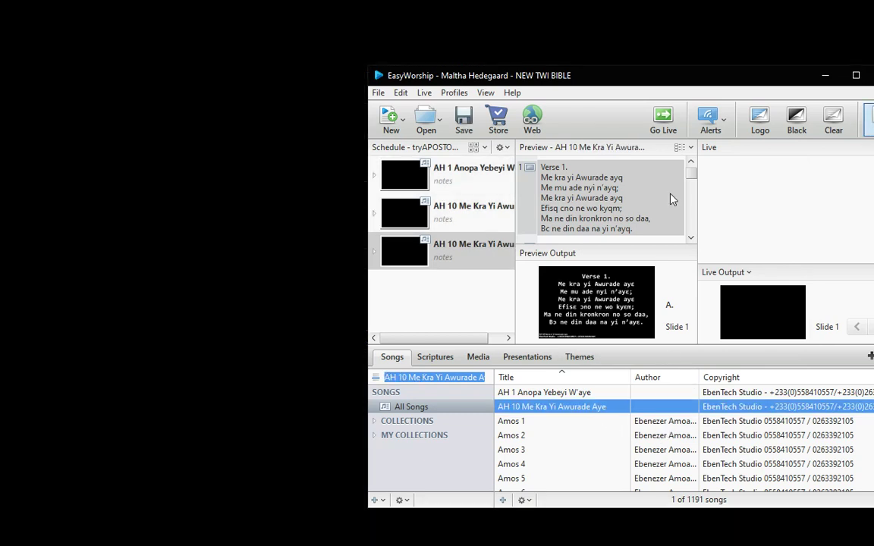
# - Send Verse 1 of AH 10 Me Kra Yi Awurade Aye live, check it on the output, and turn off the live output
pyautogui.doubleClick(584, 204)
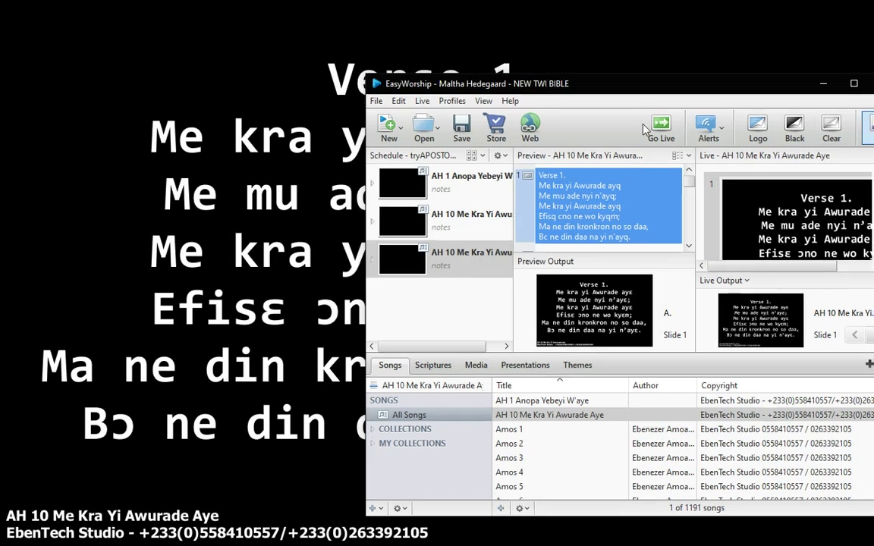
pyautogui.moveTo(664, 76); pyautogui.dragTo(561, 95)
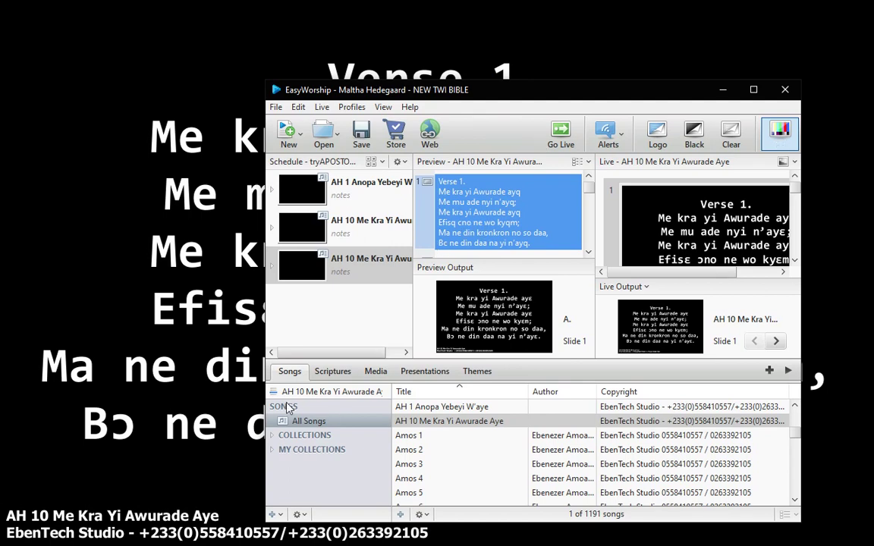
pyautogui.click(789, 135)
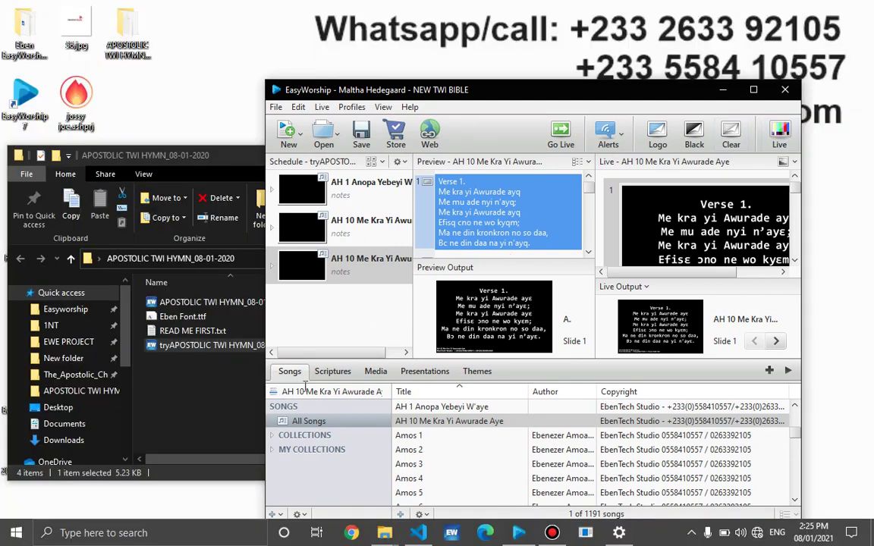
# - Search the songs by keyword for "yi awurad" and "anopa", and add AH 1 Anopa Yebeyi W'aye to the schedule
pyautogui.click(276, 394)
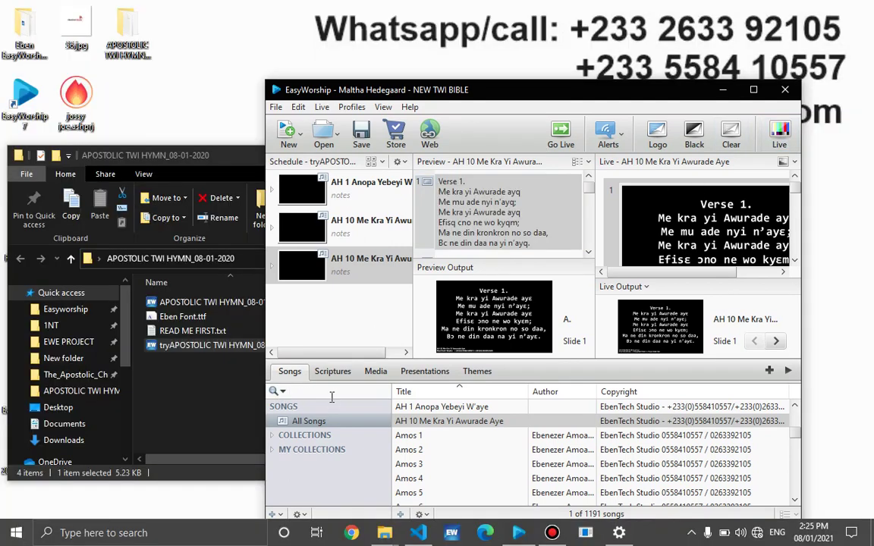
pyautogui.write('yi awurad')
pyautogui.press('BackSpace')
pyautogui.press('BackSpace')
pyautogui.press('BackSpace')
pyautogui.press('BackSpace')
pyautogui.press('BackSpace')
pyautogui.press('BackSpace')
pyautogui.write('anopa')
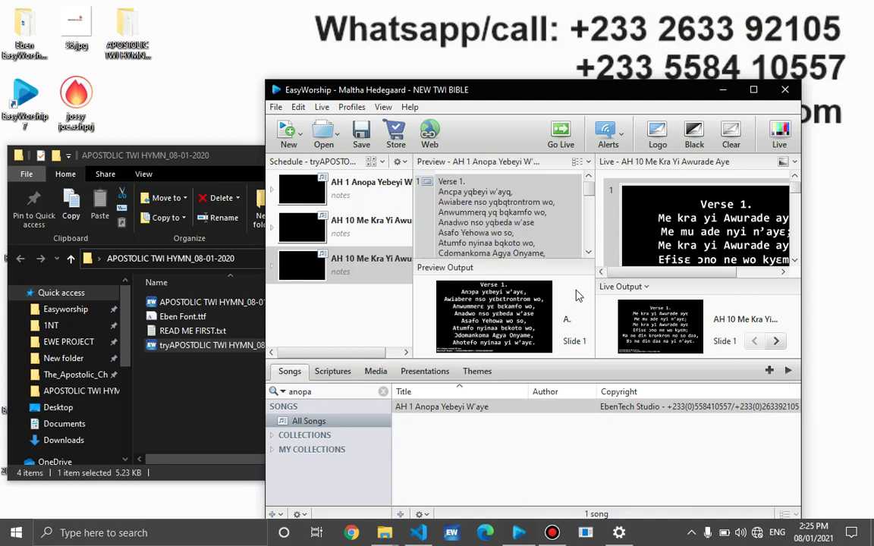
pyautogui.press('Return')
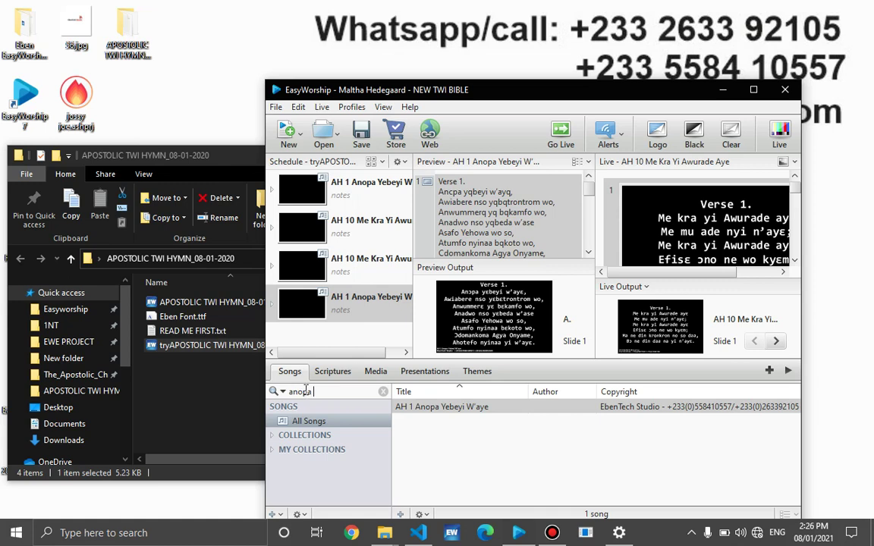
# - Close EasyWorship 6 without saving the schedule and move the APOSTOLIC TWI HYMN_08-01-2020 folder window nearer the middle of the desktop
pyautogui.click(789, 94)
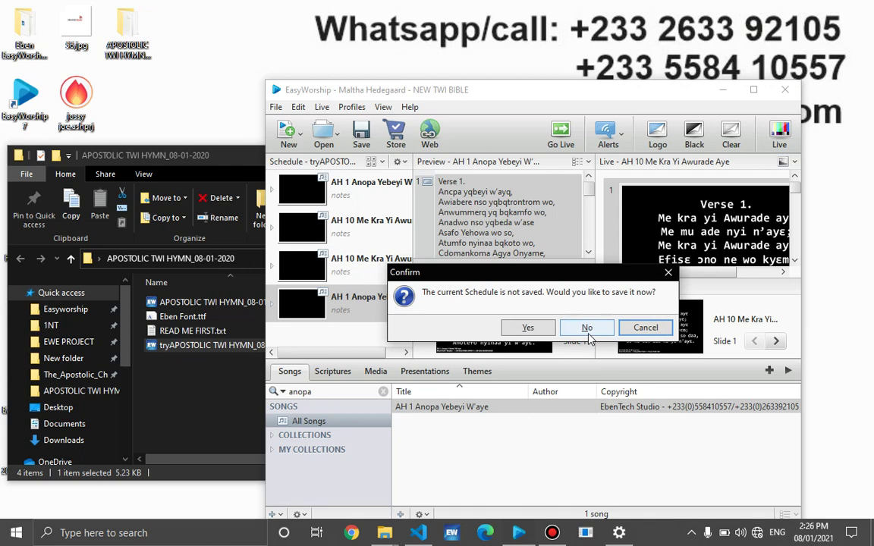
pyautogui.click(586, 327)
pyautogui.click(516, 313)
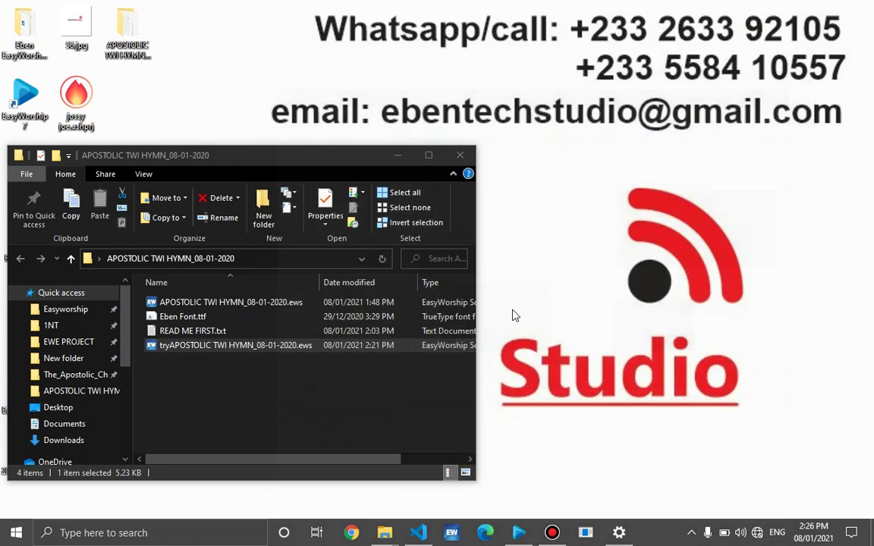
pyautogui.click(557, 532)
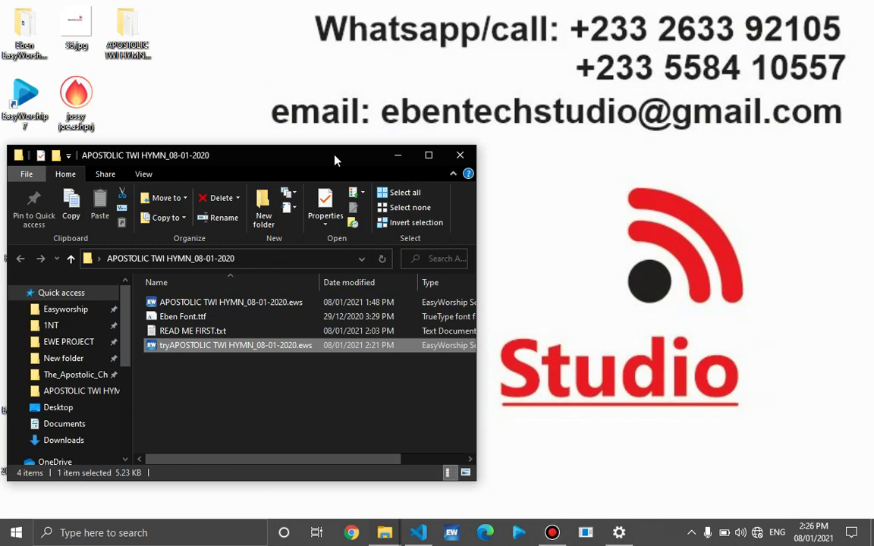
pyautogui.moveTo(335, 160); pyautogui.dragTo(430, 181)
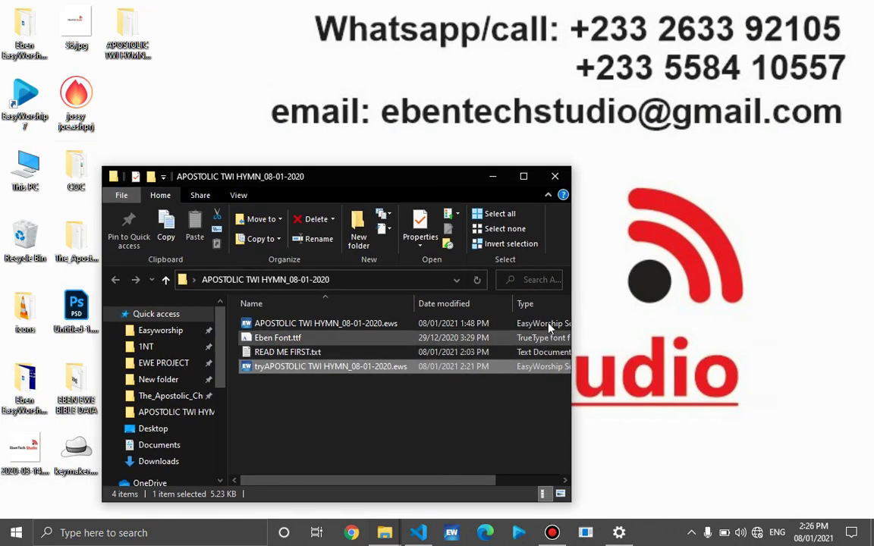